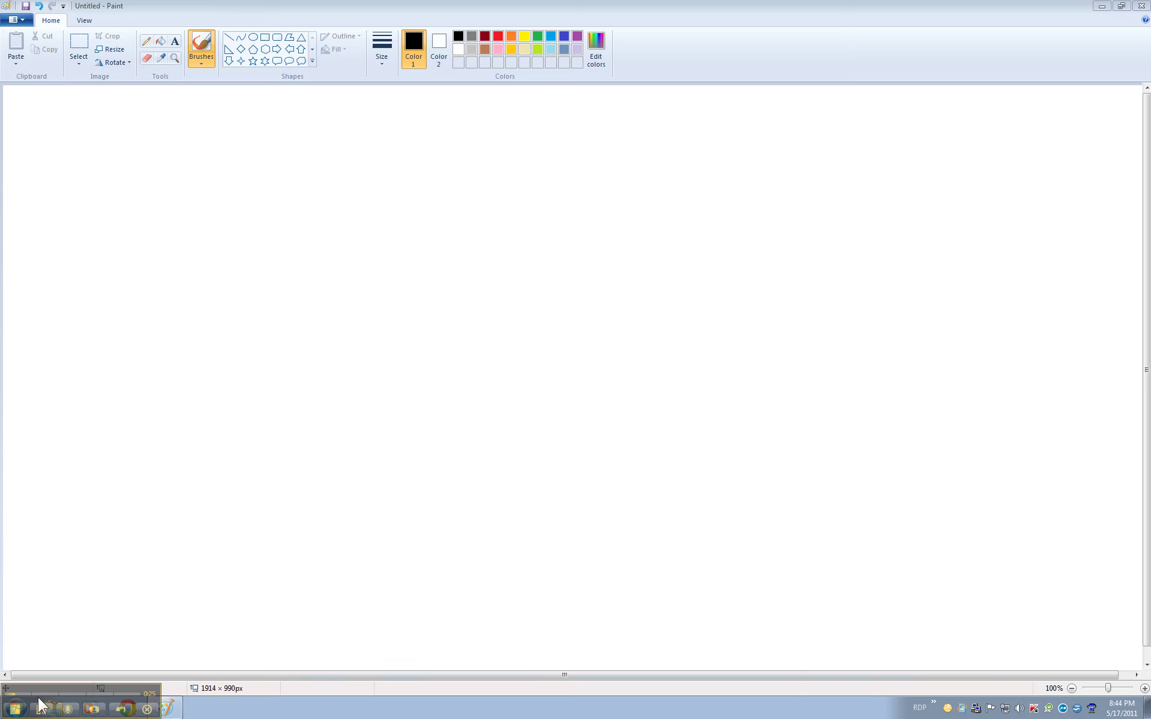
Step: View the Computer's System properties (64-bit Windows 7 Ultimate, 4.00 GB RAM), then close them
left_click_drag(49, 688, 1037, 659)
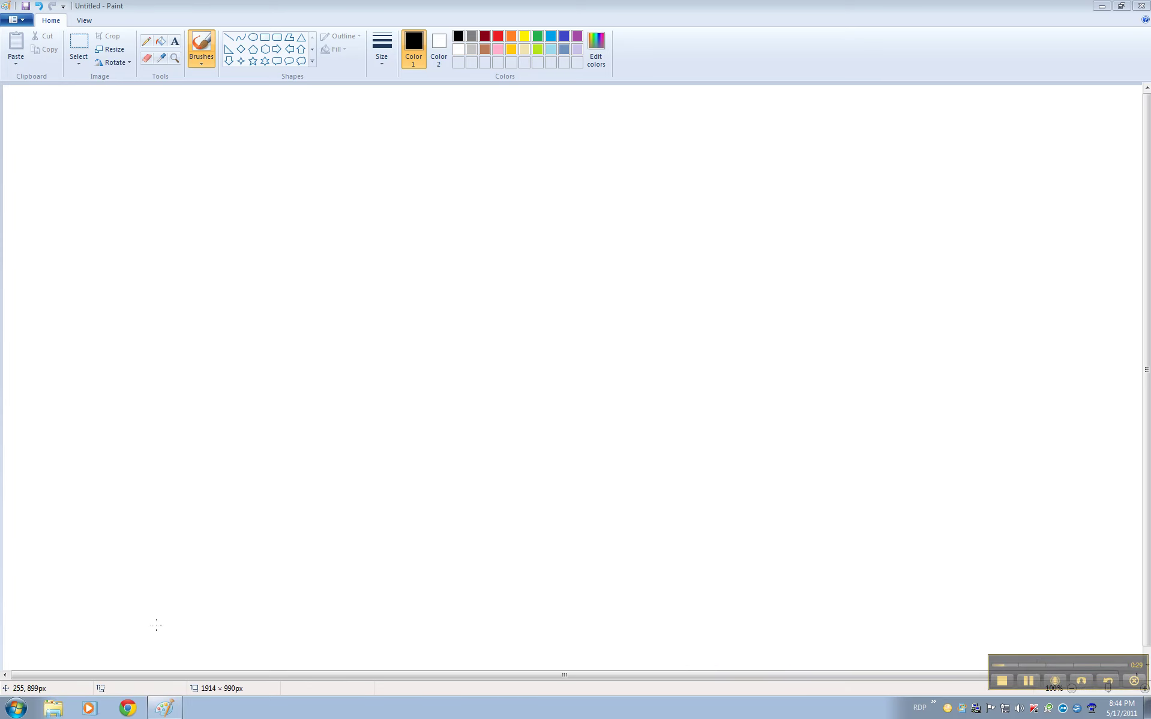
left_click(15, 708)
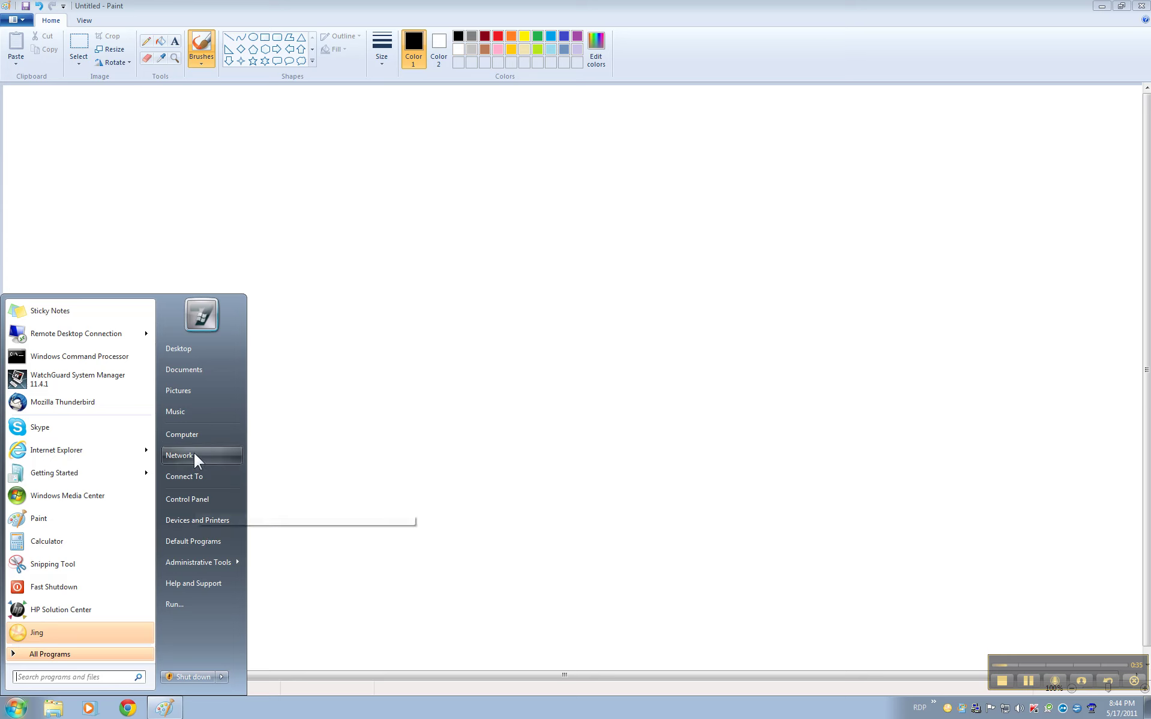
left_click(186, 434)
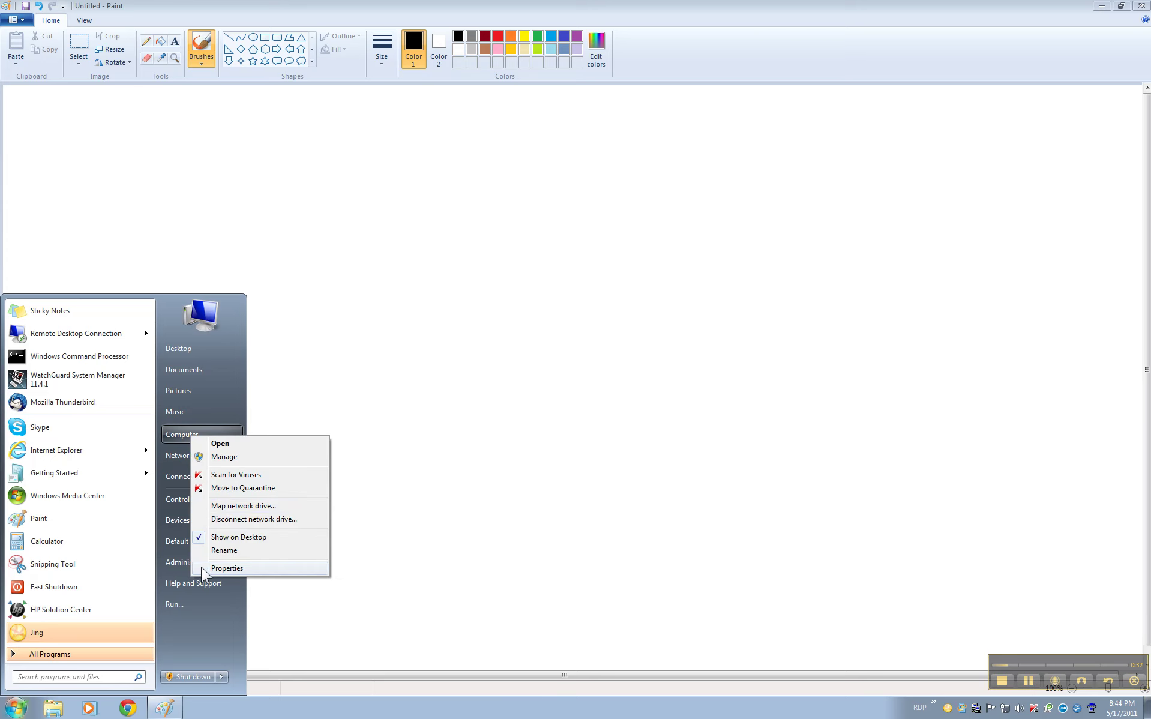
left_click(202, 568)
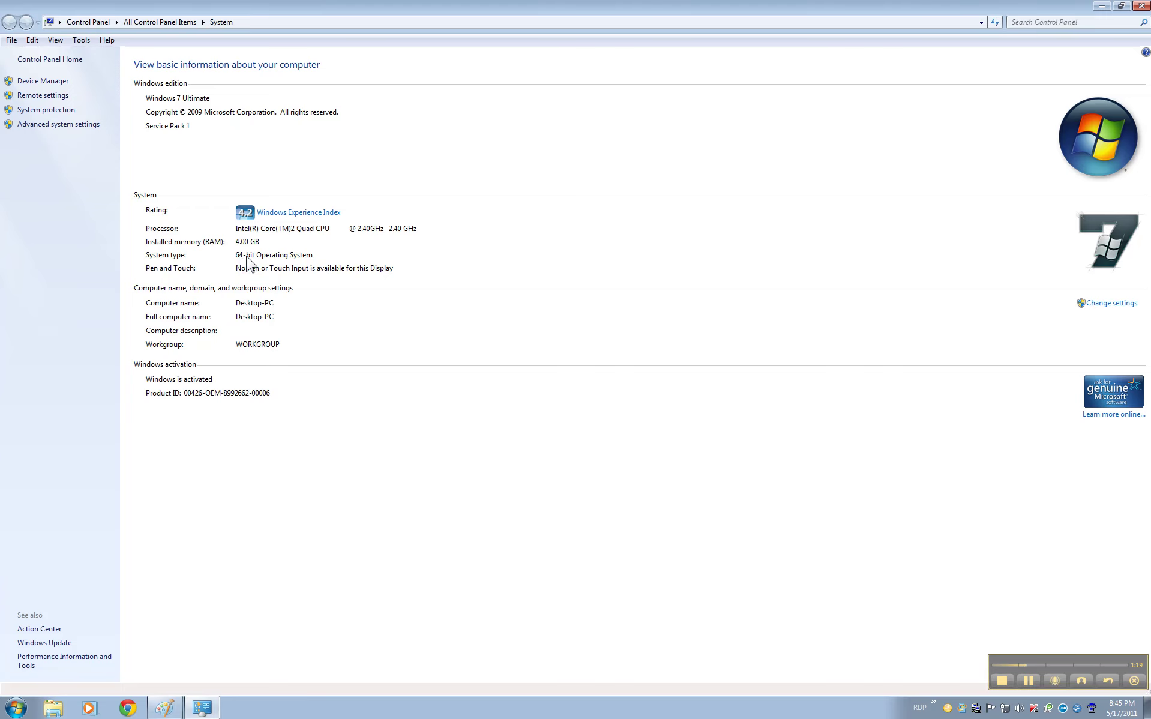
left_click(1142, 6)
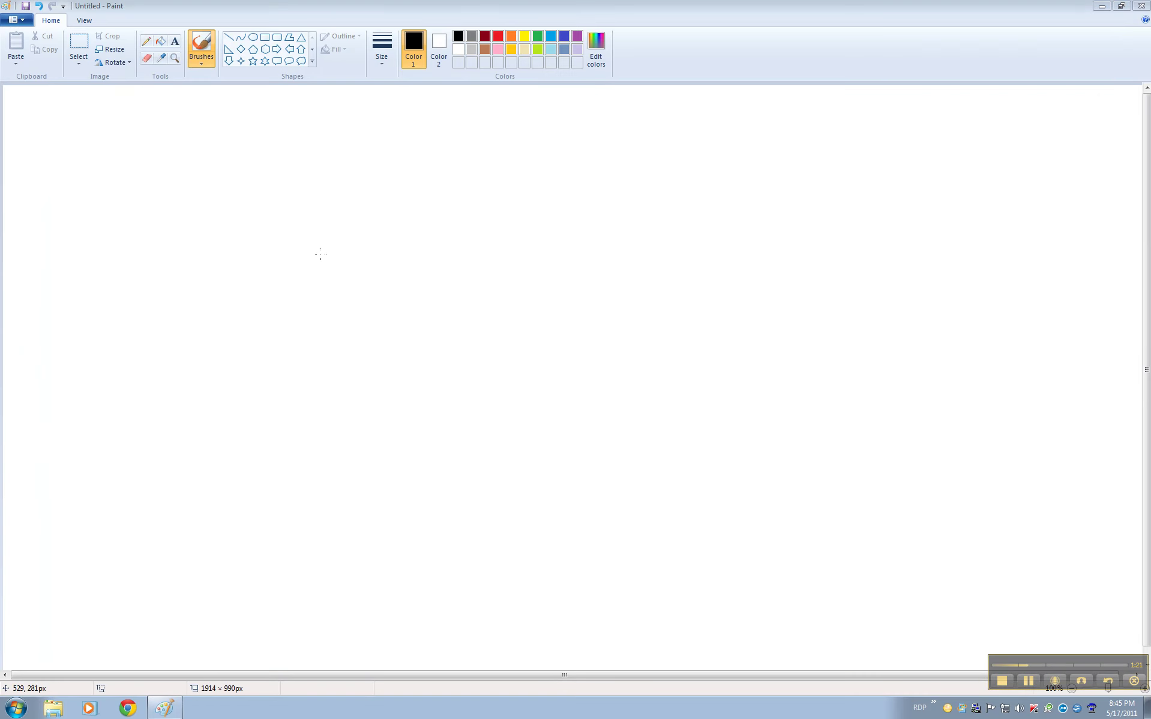
Step: Find Internet Explorer by searching the Start menu for 'internet' and run it as administrator
left_click(14, 710)
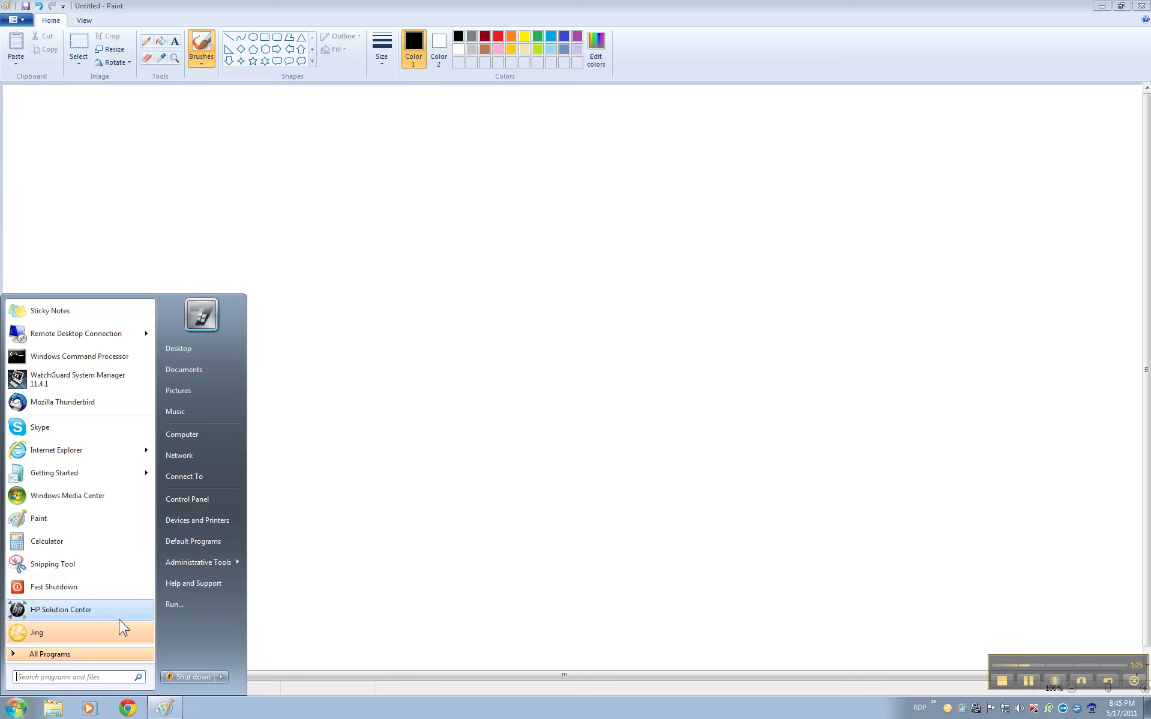
mouse_move(62, 454)
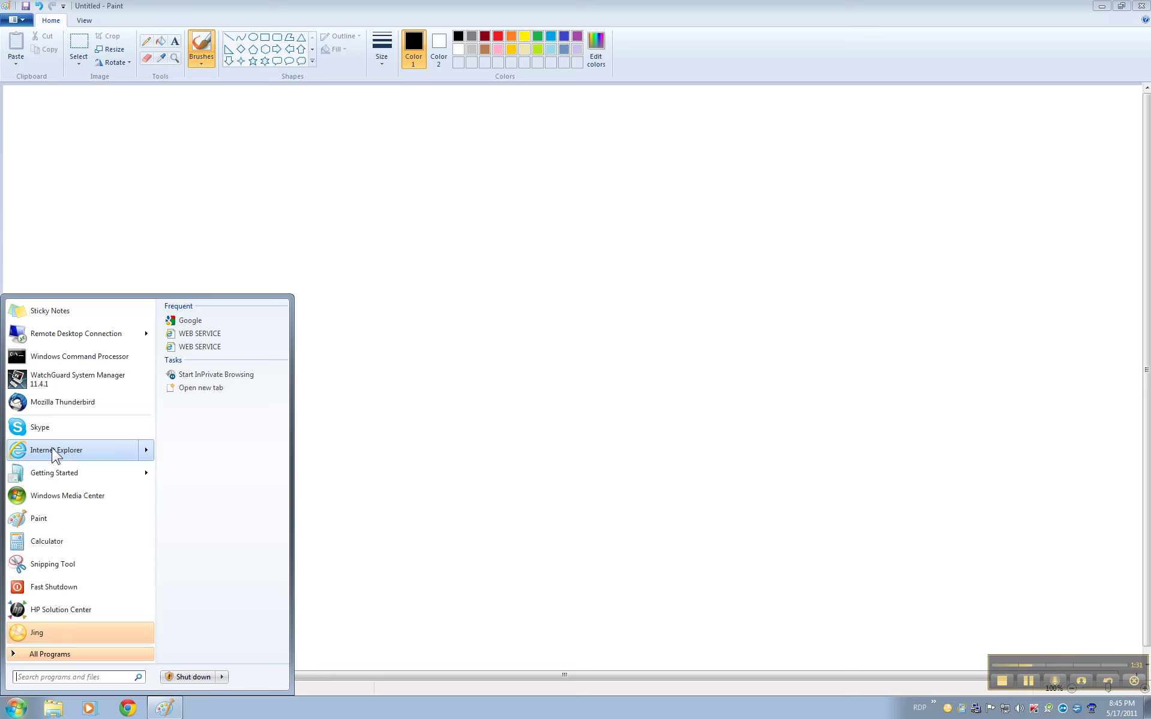
right_click(53, 451)
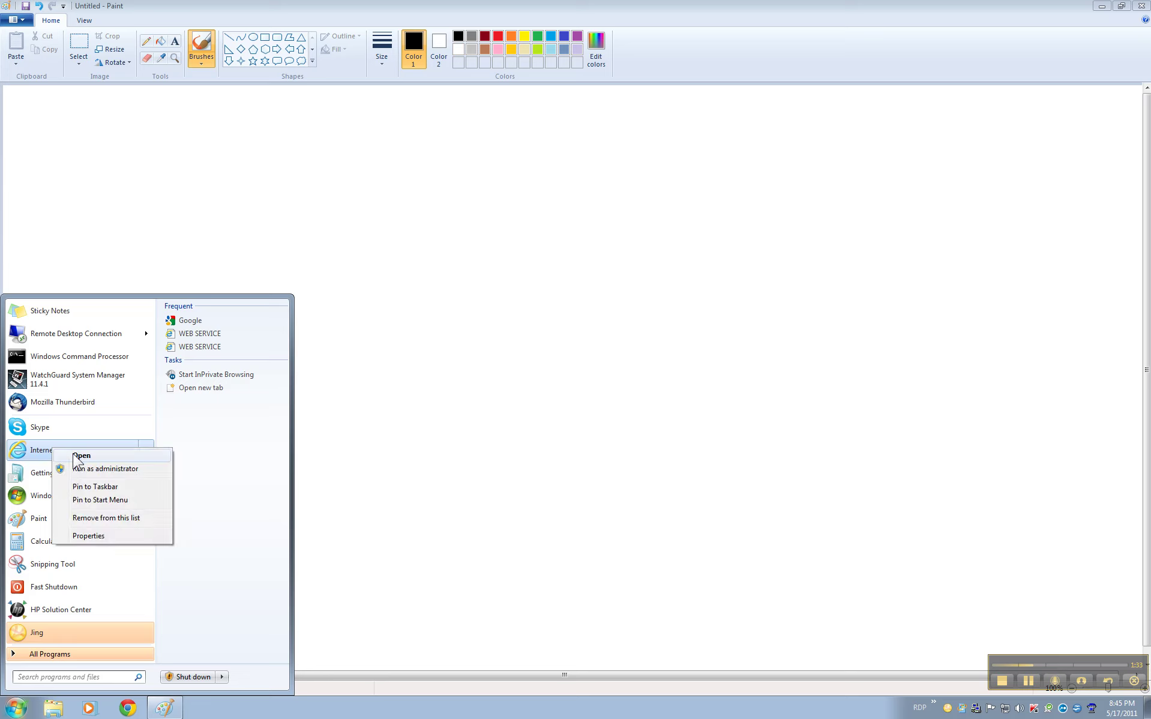
left_click(34, 678)
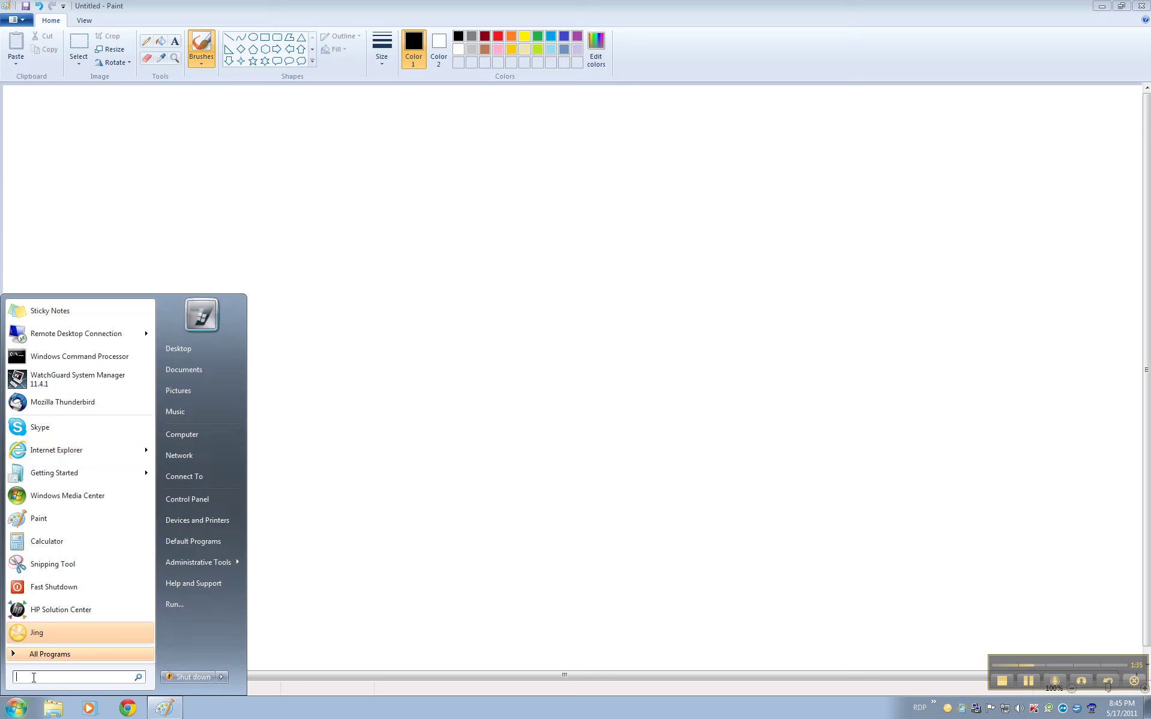
type("internet")
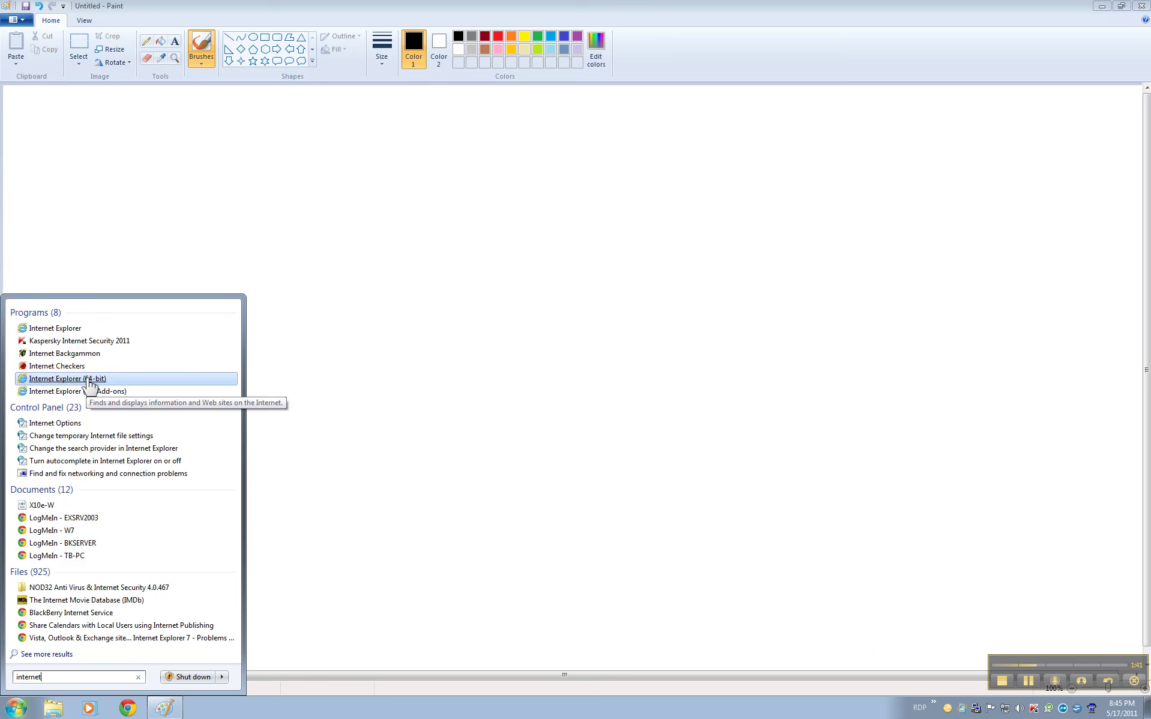
right_click(44, 328)
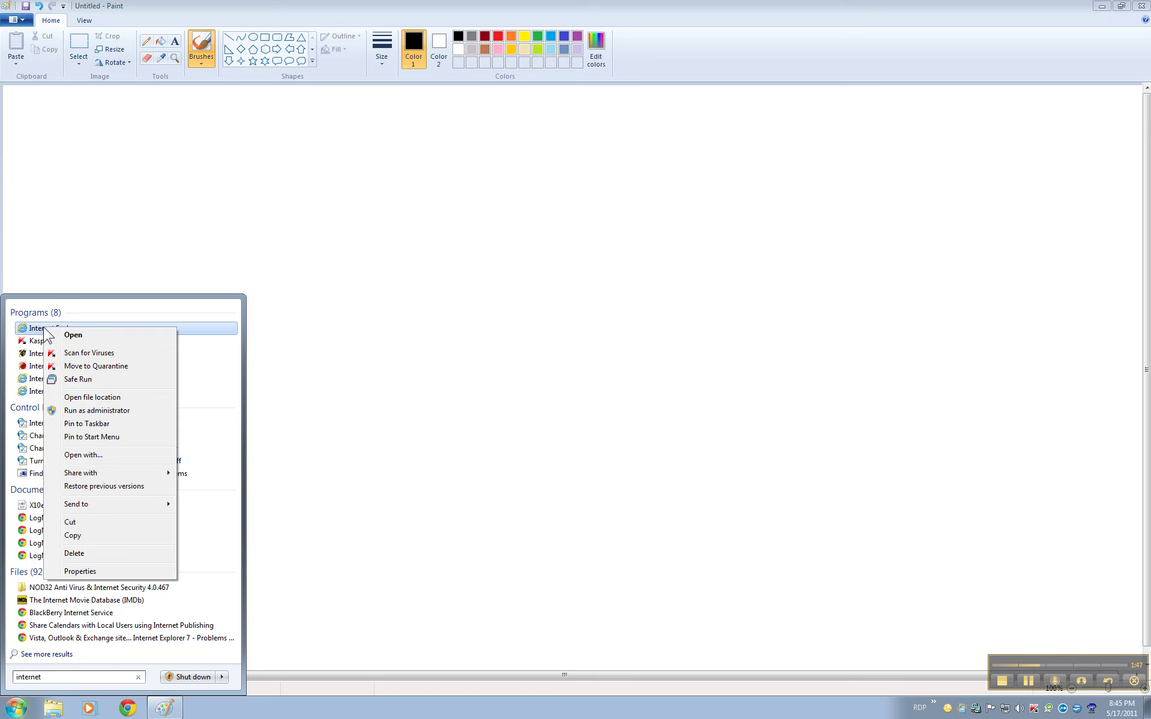
left_click(70, 411)
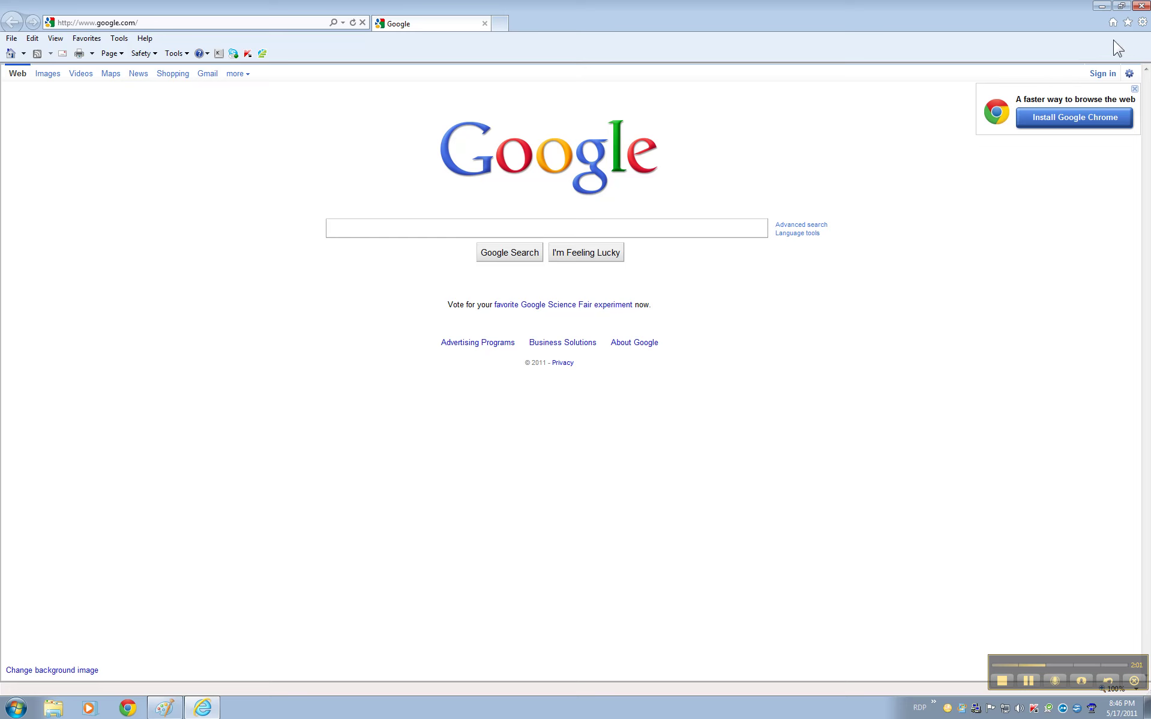
Step: Set 'Download unsigned ActiveX controls' to Prompt in the Internet zone's custom security level
left_click(1143, 22)
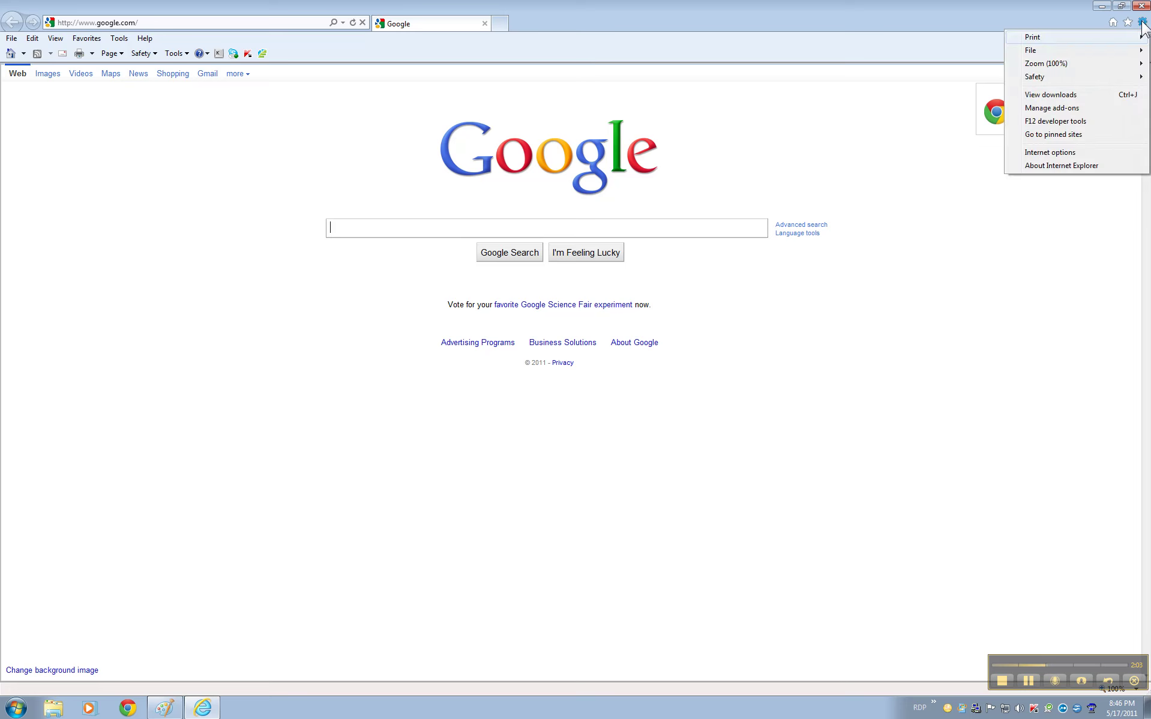
left_click(1030, 153)
left_click(59, 34)
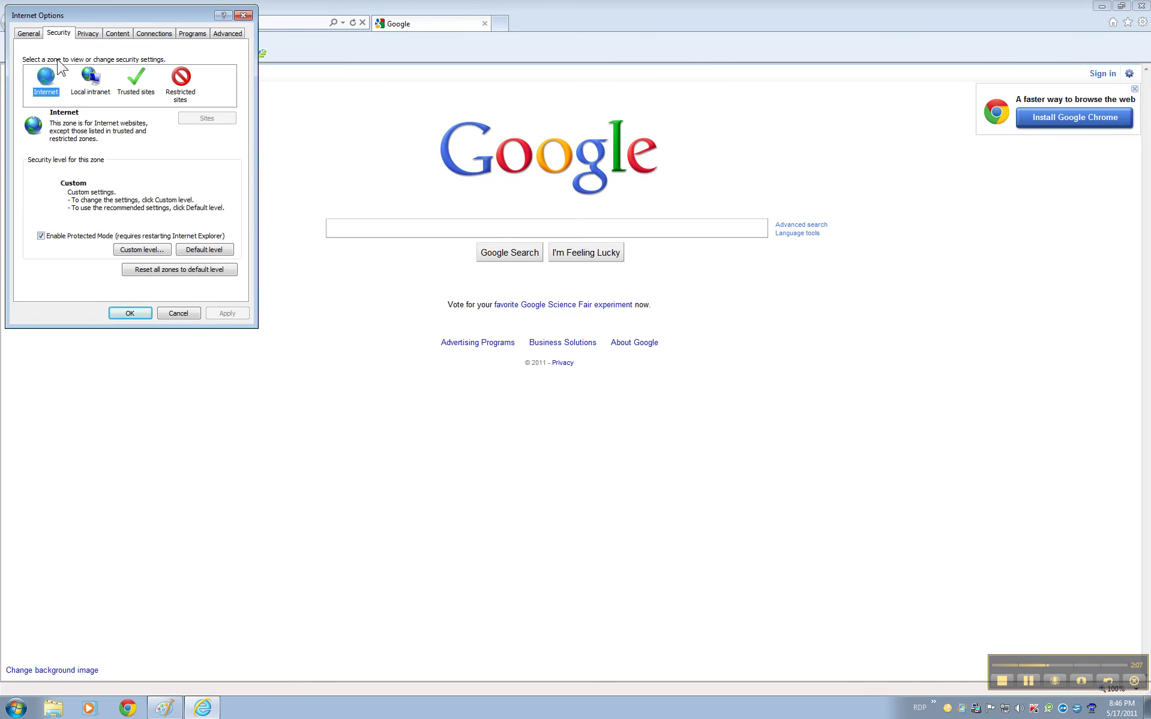
left_click(130, 250)
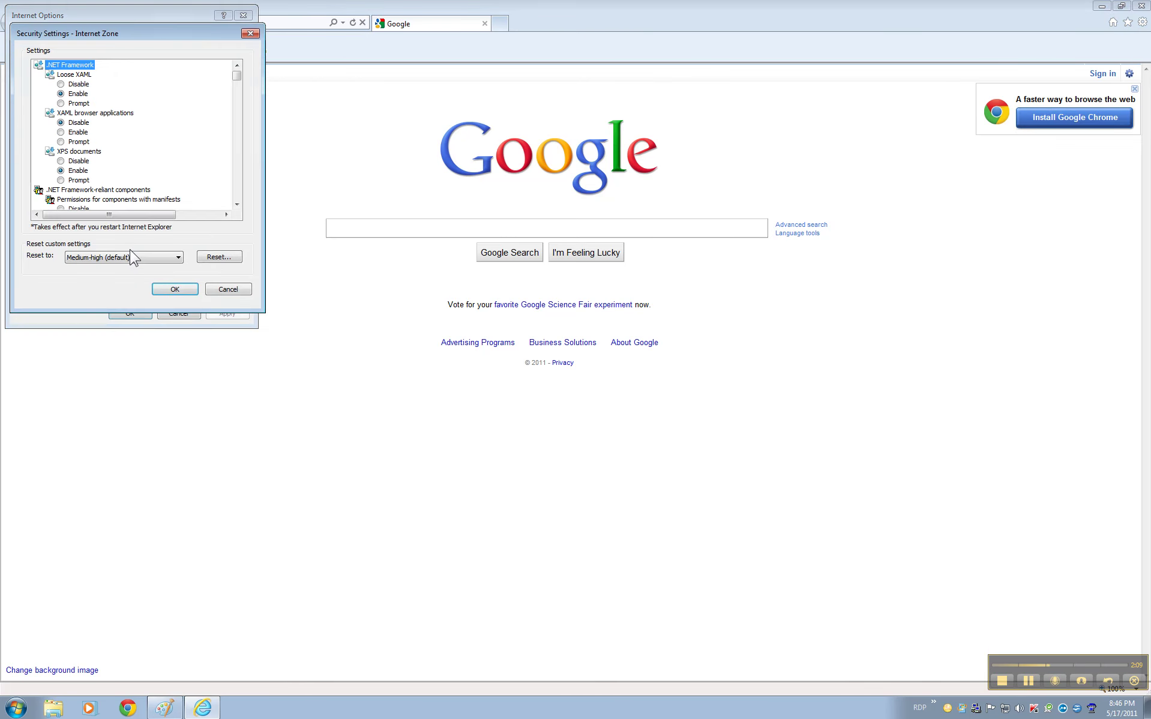
left_click_drag(236, 76, 238, 105)
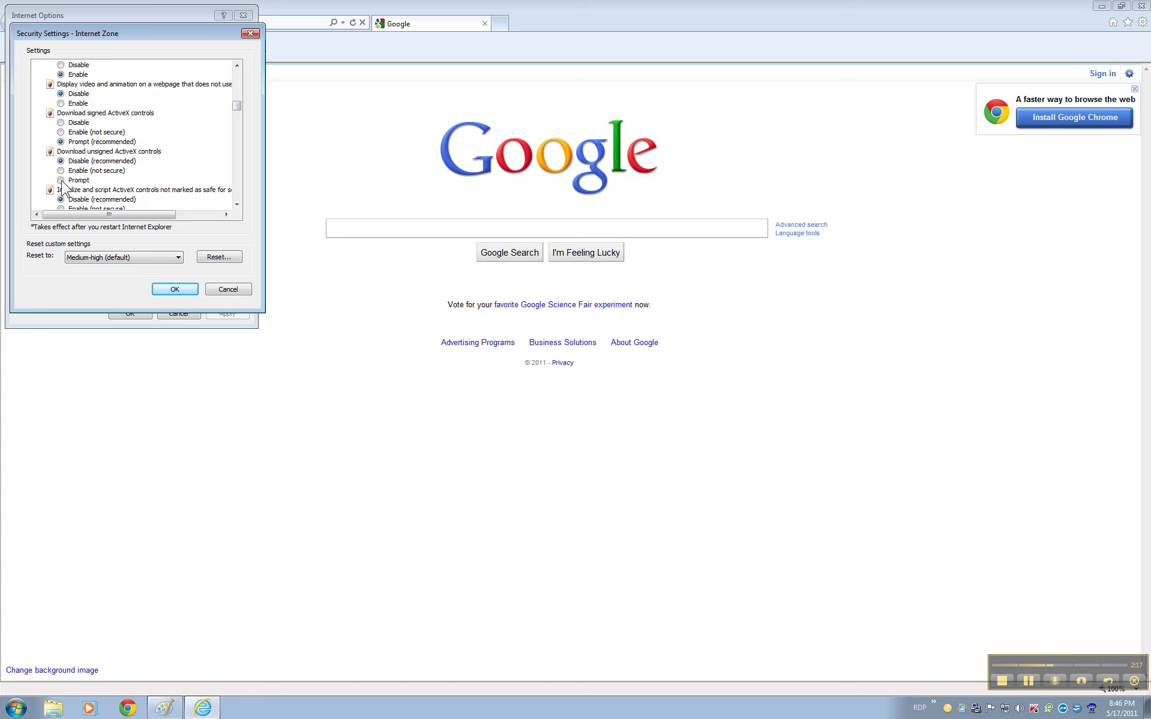
left_click(61, 180)
left_click(173, 291)
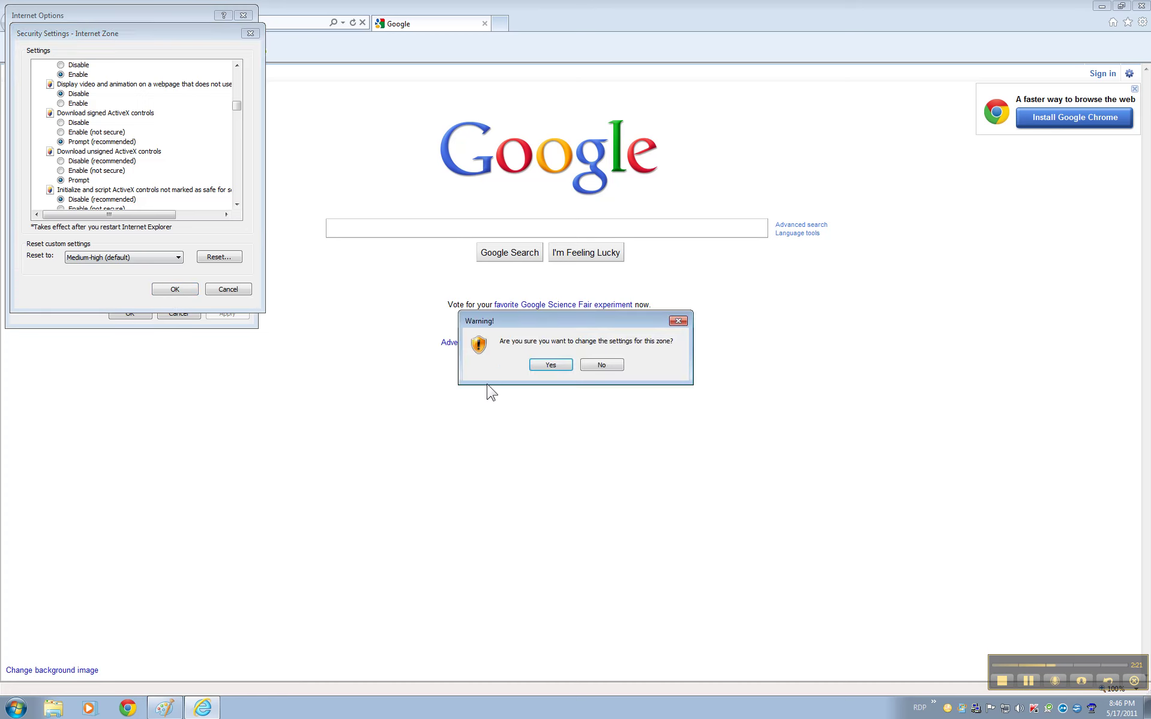
left_click(551, 365)
left_click(130, 313)
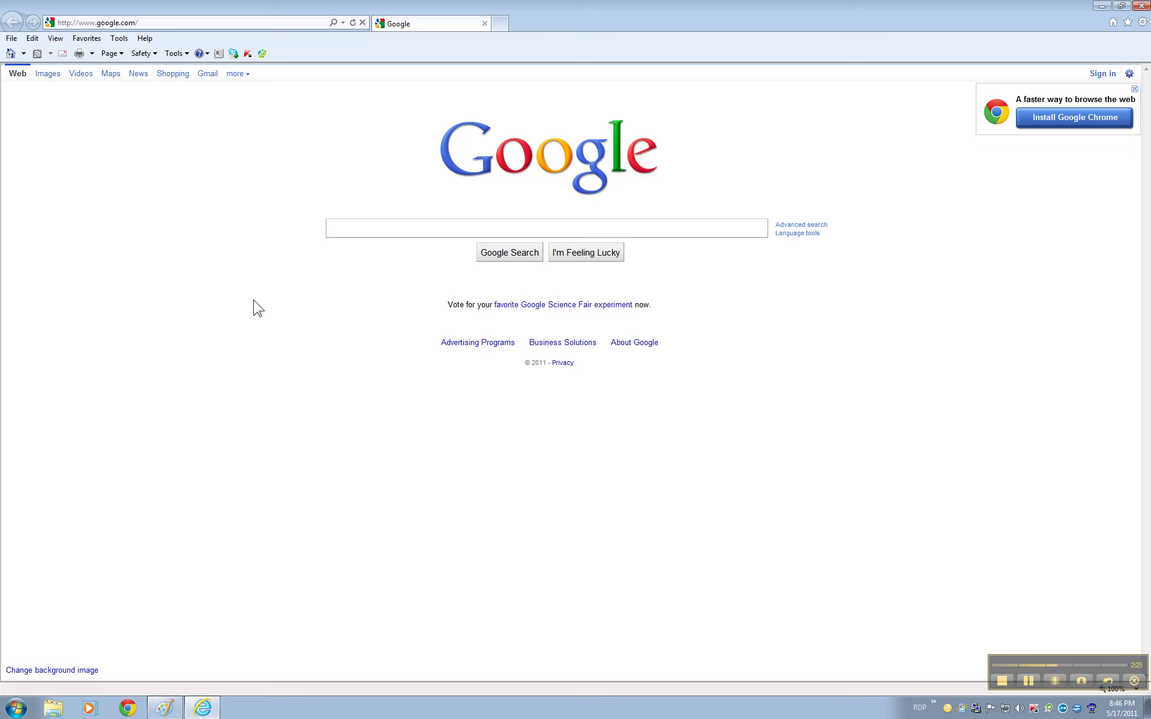
left_click(147, 22)
type("h")
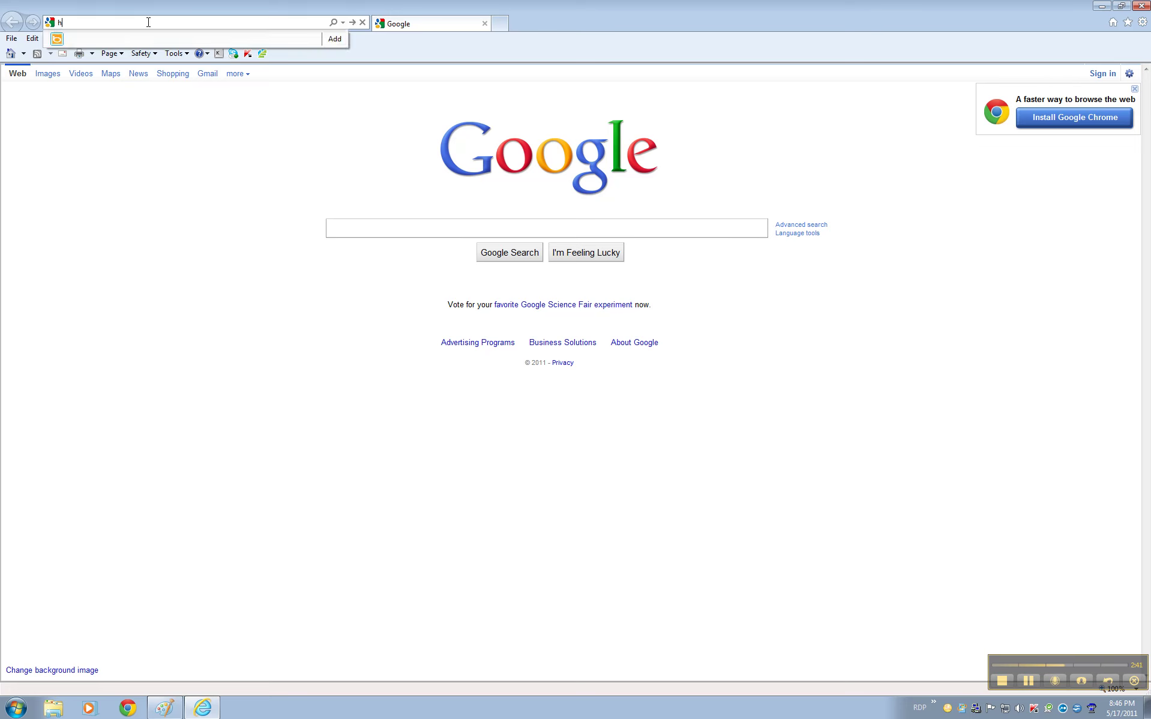
type("ttp://")
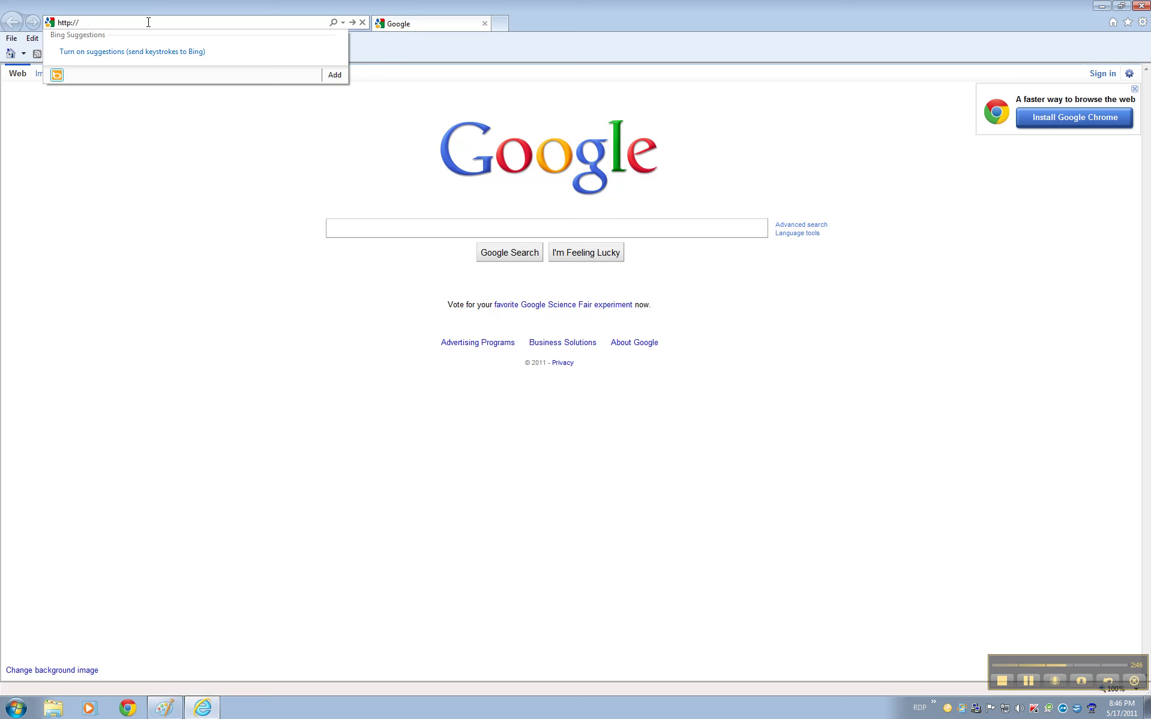
type("http://50.73.6.13:77")
left_click(98, 23)
key("BackSpace")
key("BackSpace")
key("BackSpace")
key("BackSpace")
key("BackSpace")
type("t")
key("BackSpace")
key("BackSpace")
key("BackSpace")
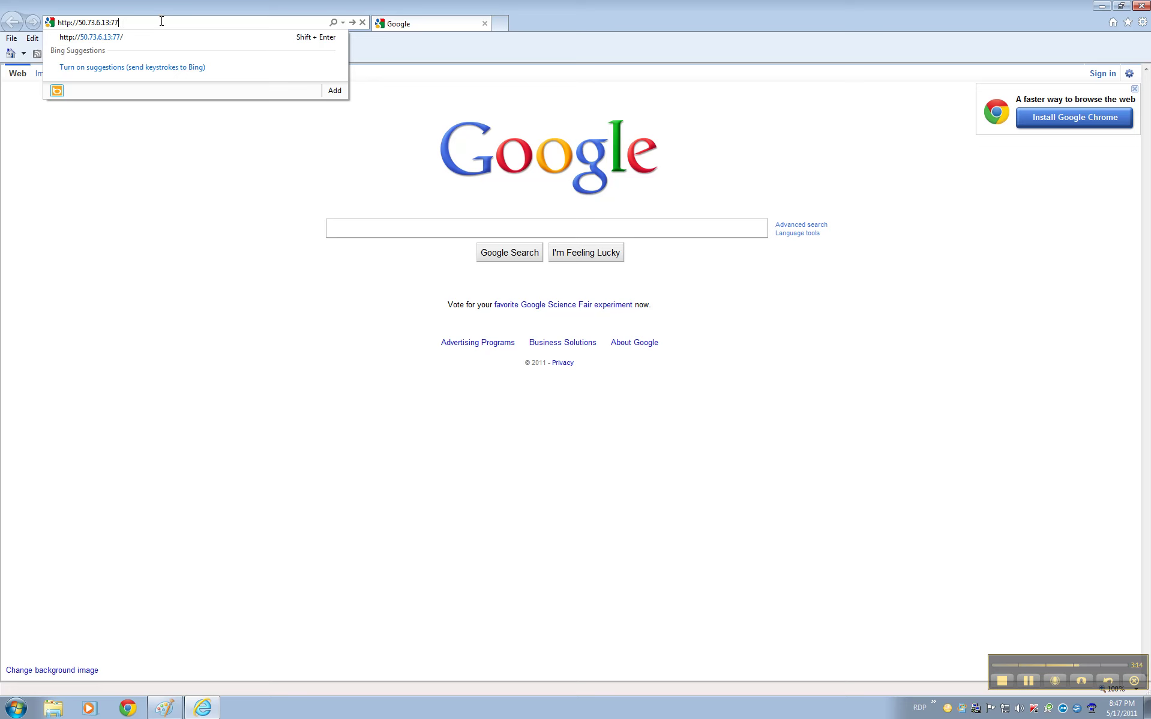
key("Return")
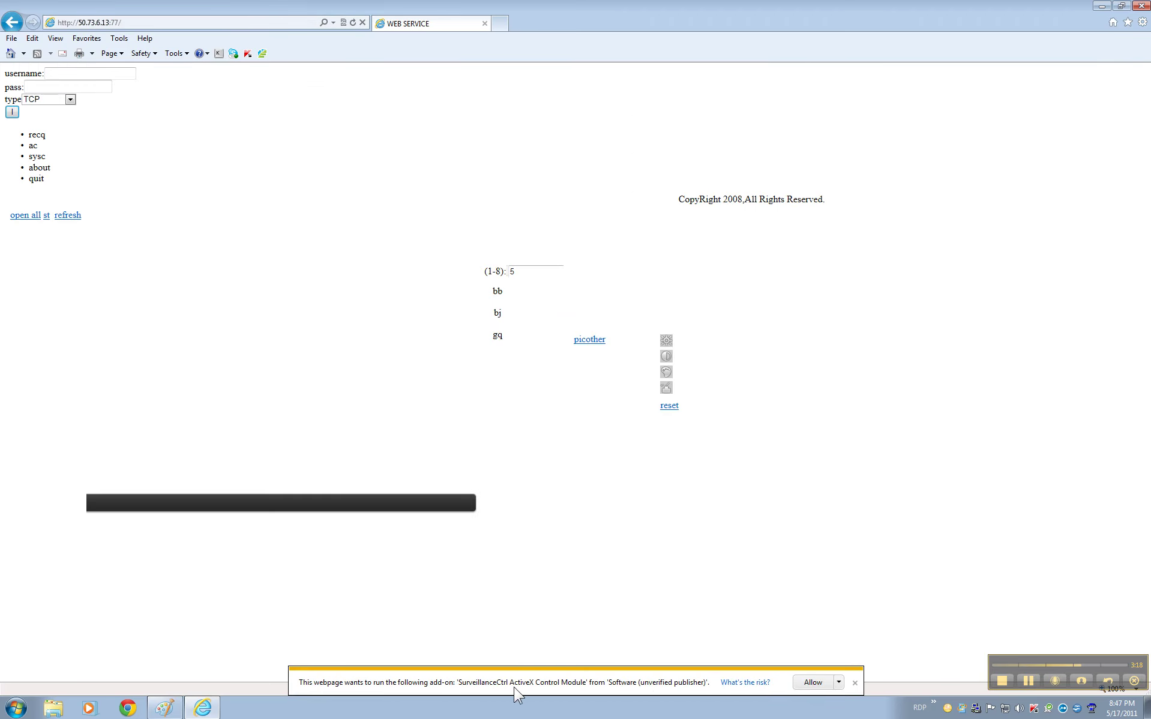
Step: Allow the SurveillanceCtrl add-on for all websites and sign in with the DVR user name and password
left_click(839, 682)
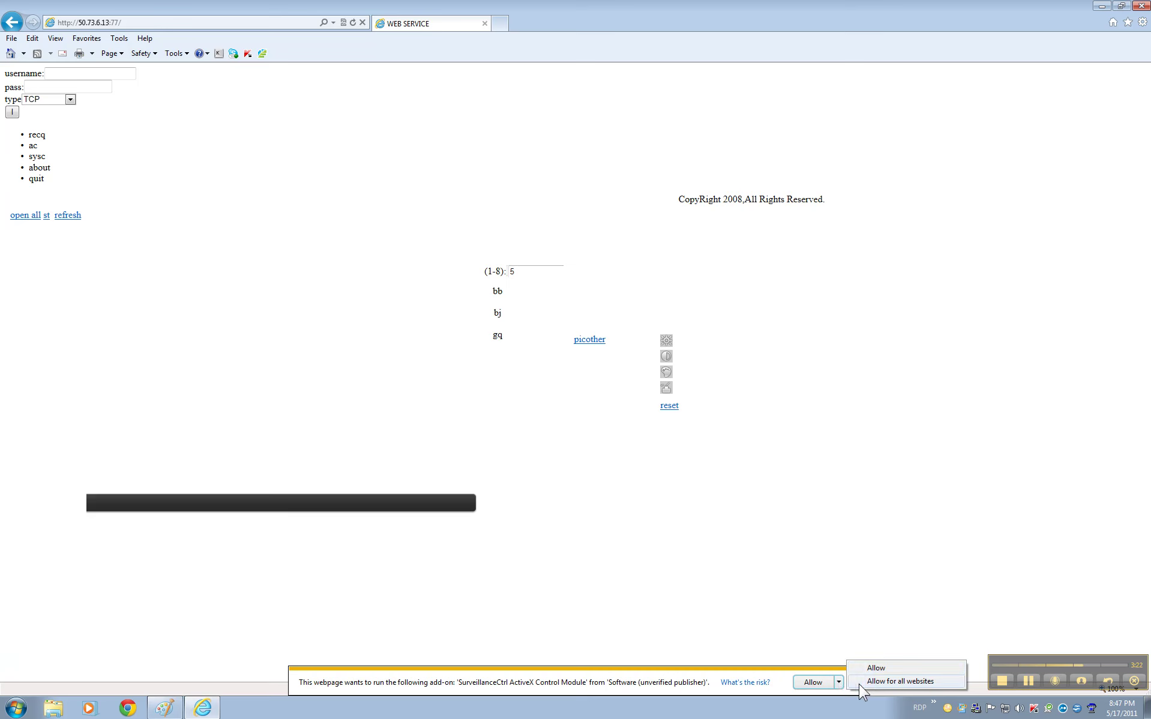
left_click(876, 682)
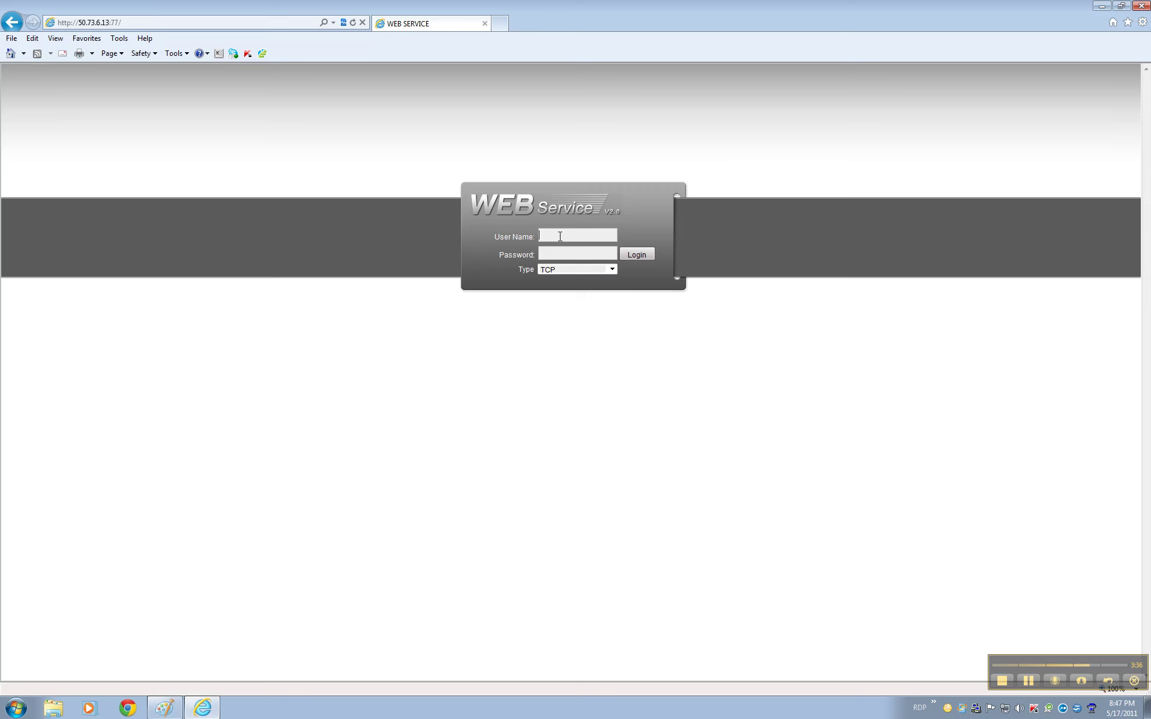
type("admin")
key("Tab")
type("admin")
key("Return")
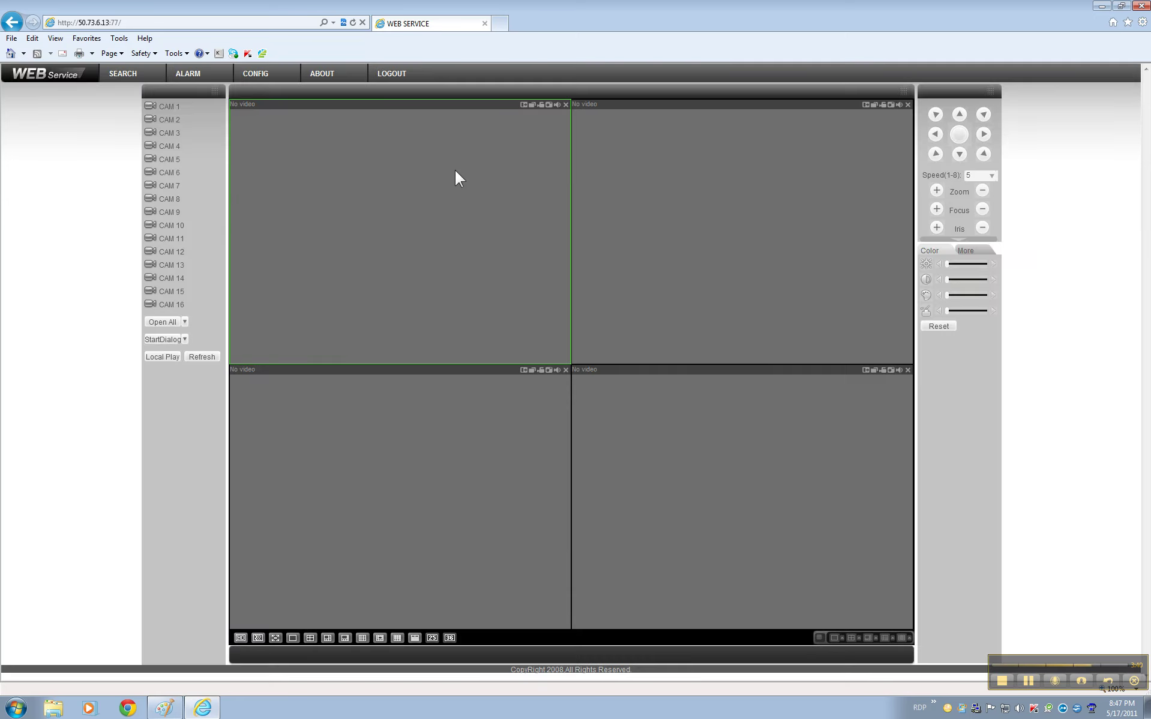
left_click(219, 107)
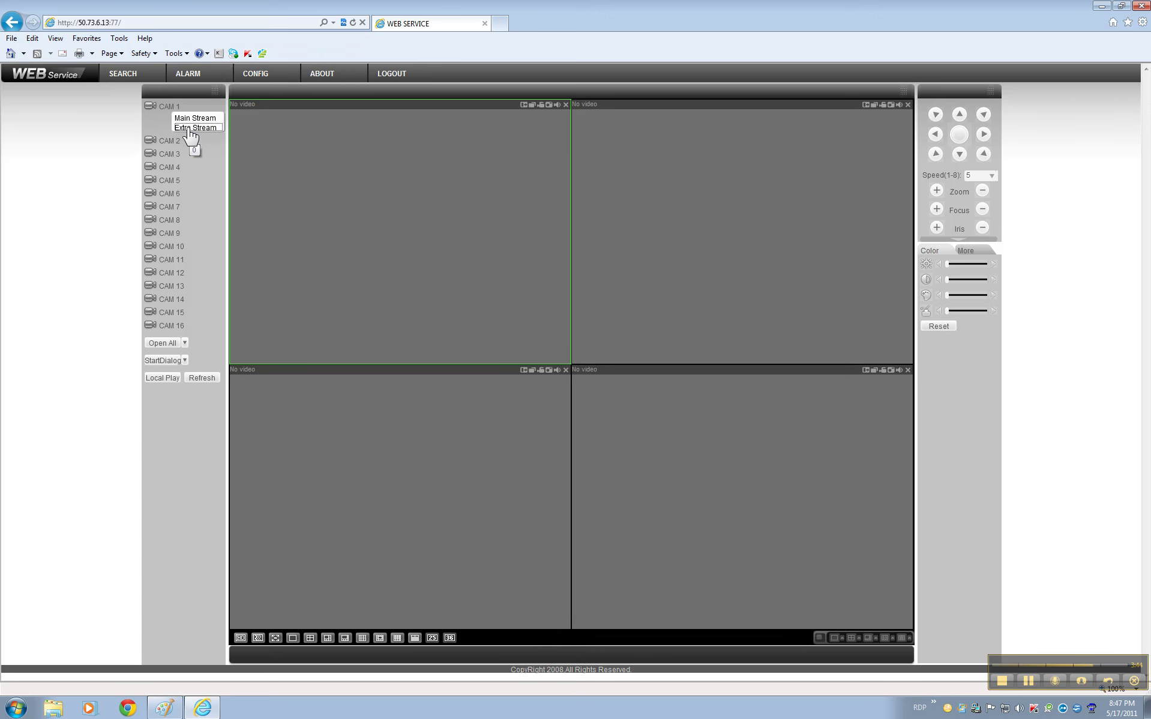
left_click(191, 127)
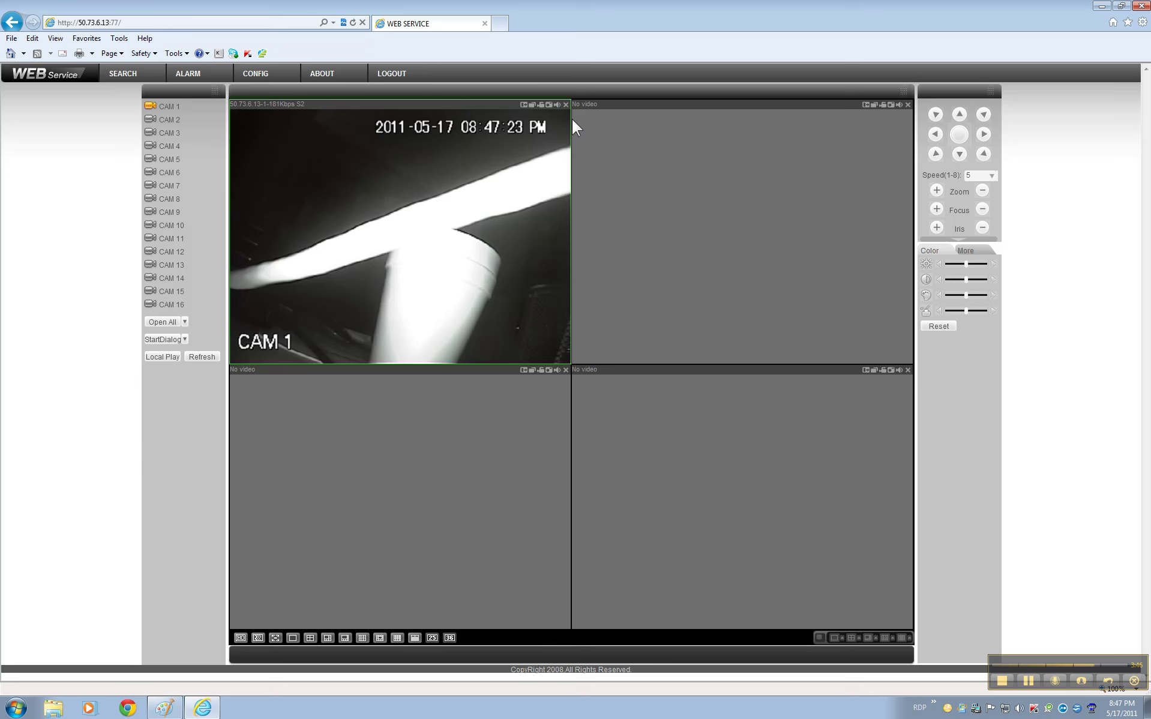
left_click(567, 106)
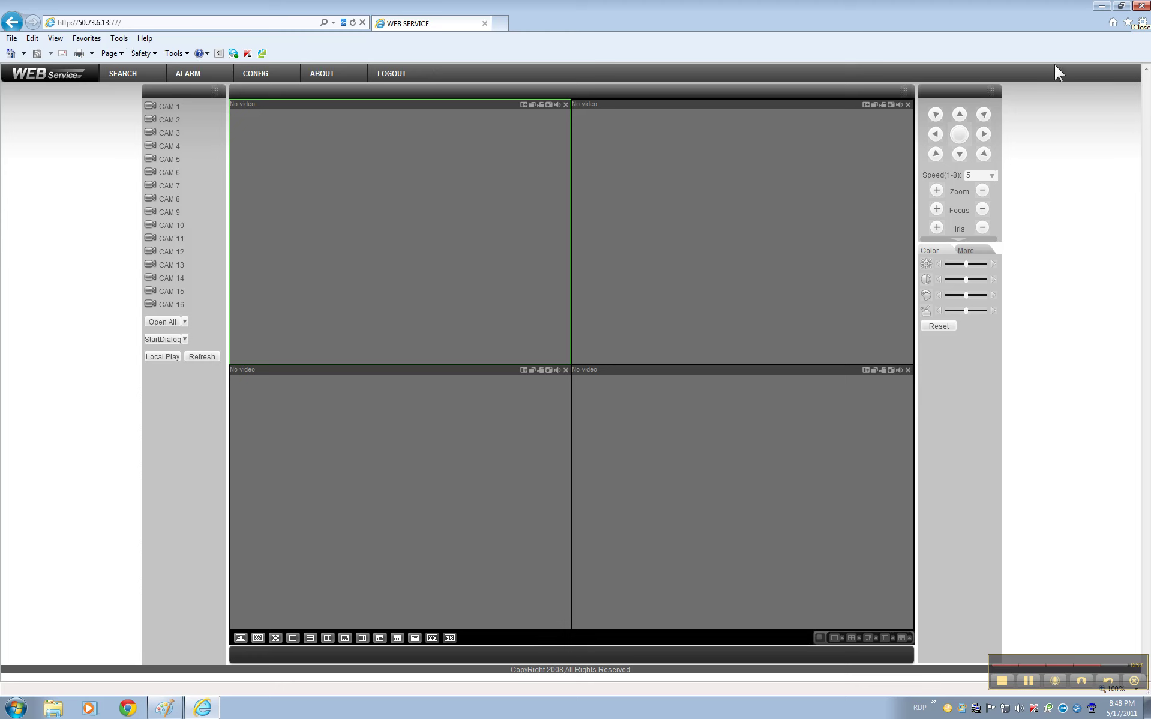
left_click(1143, 22)
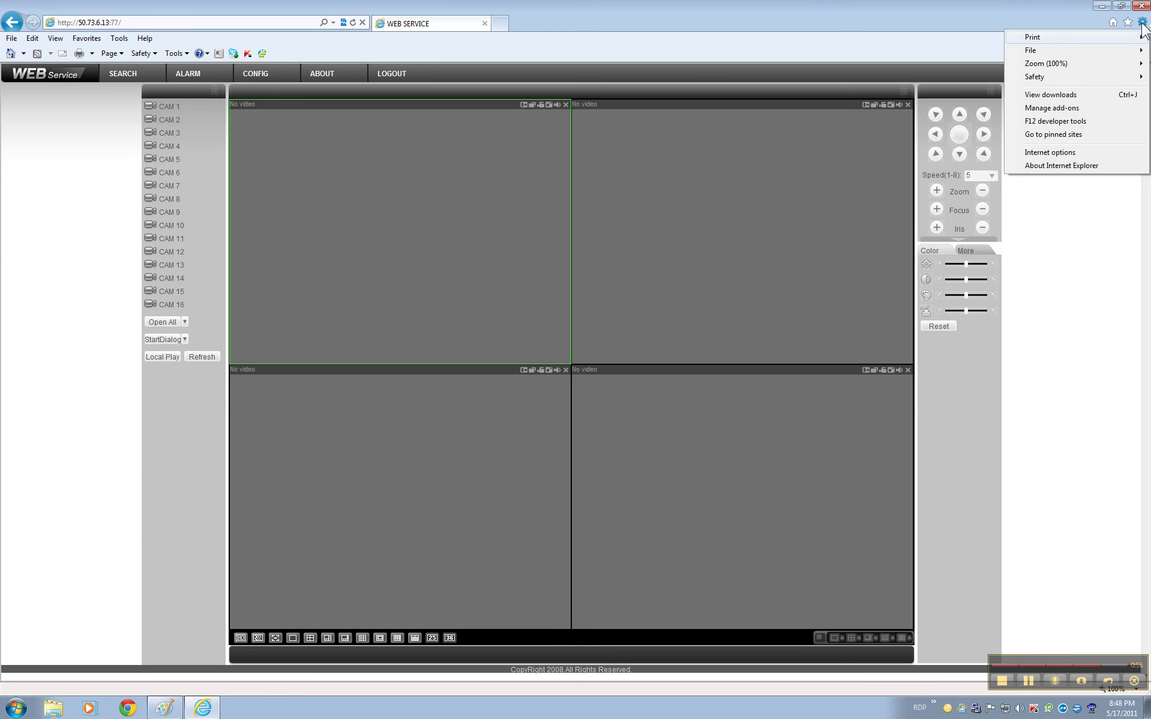
left_click(1032, 154)
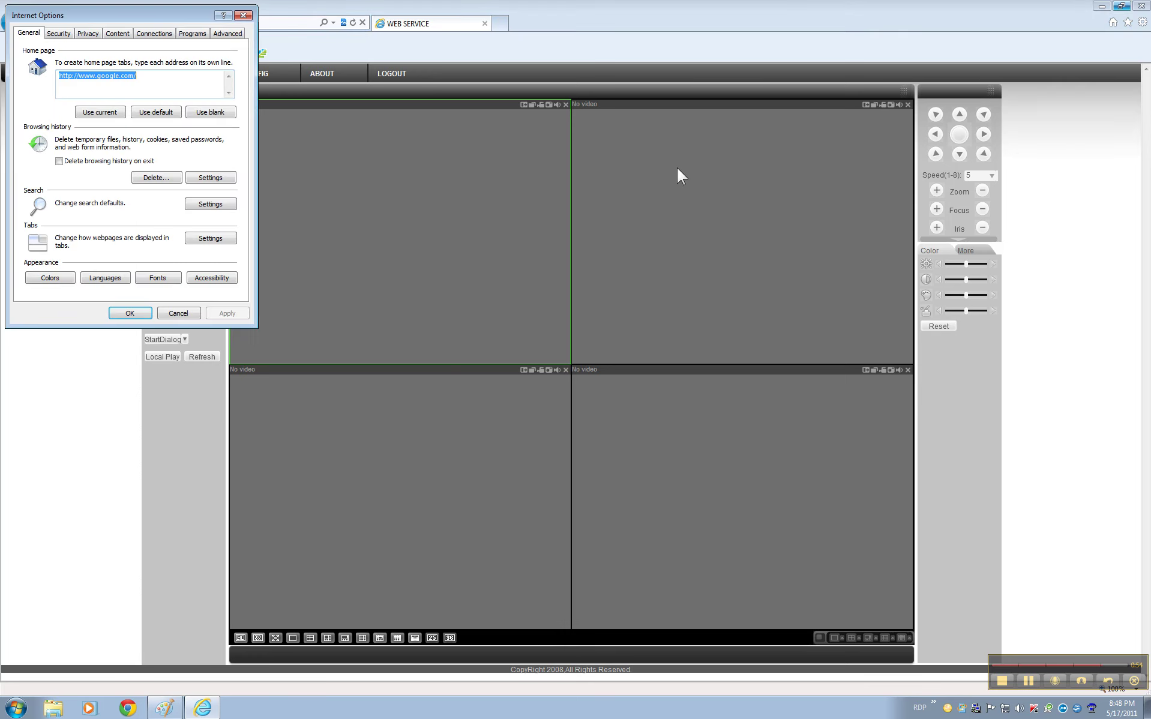
left_click(62, 34)
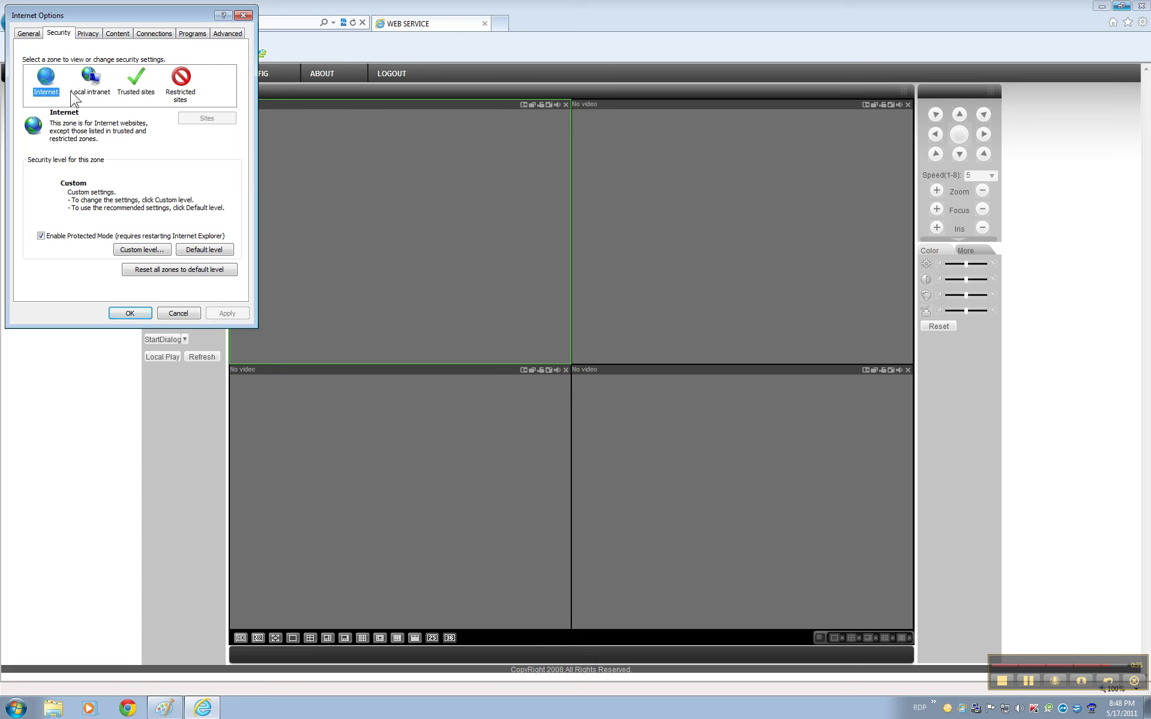
left_click(243, 15)
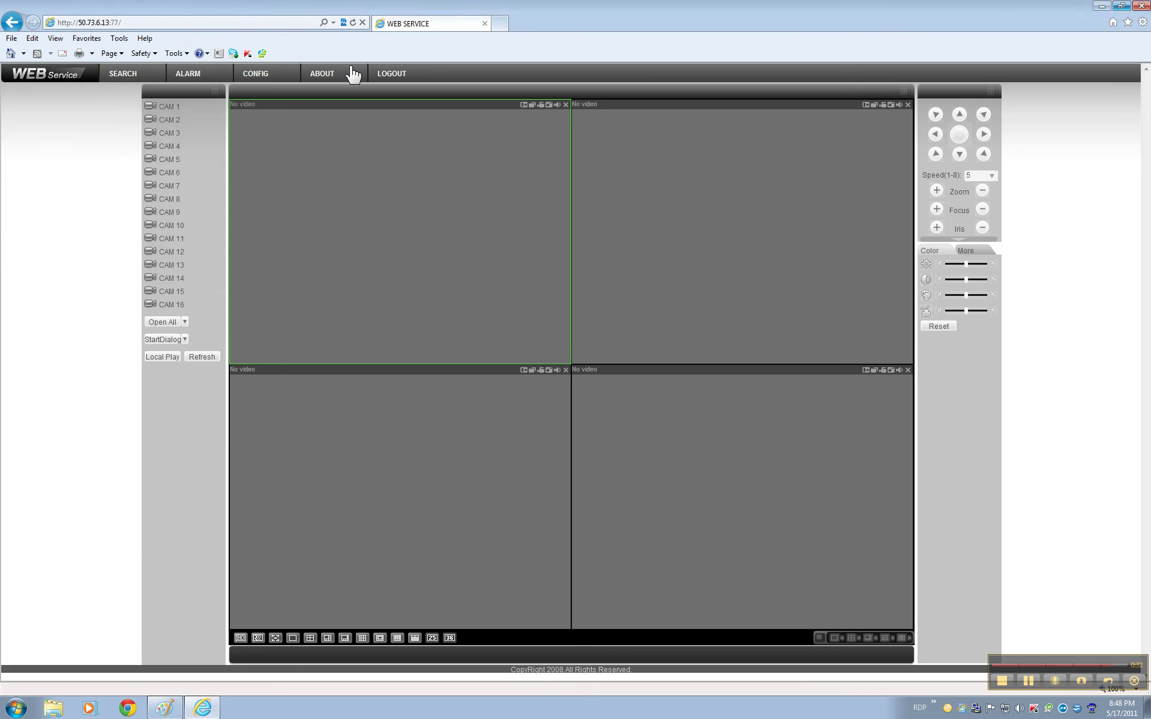
left_click(1142, 24)
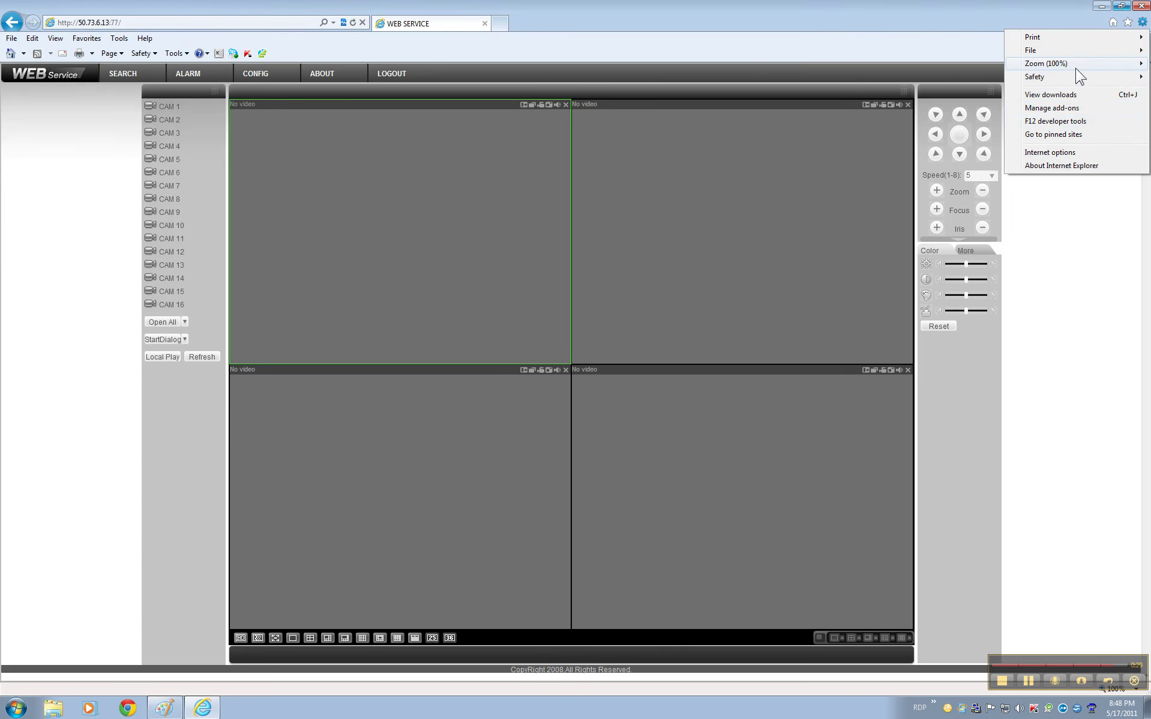
left_click(1029, 155)
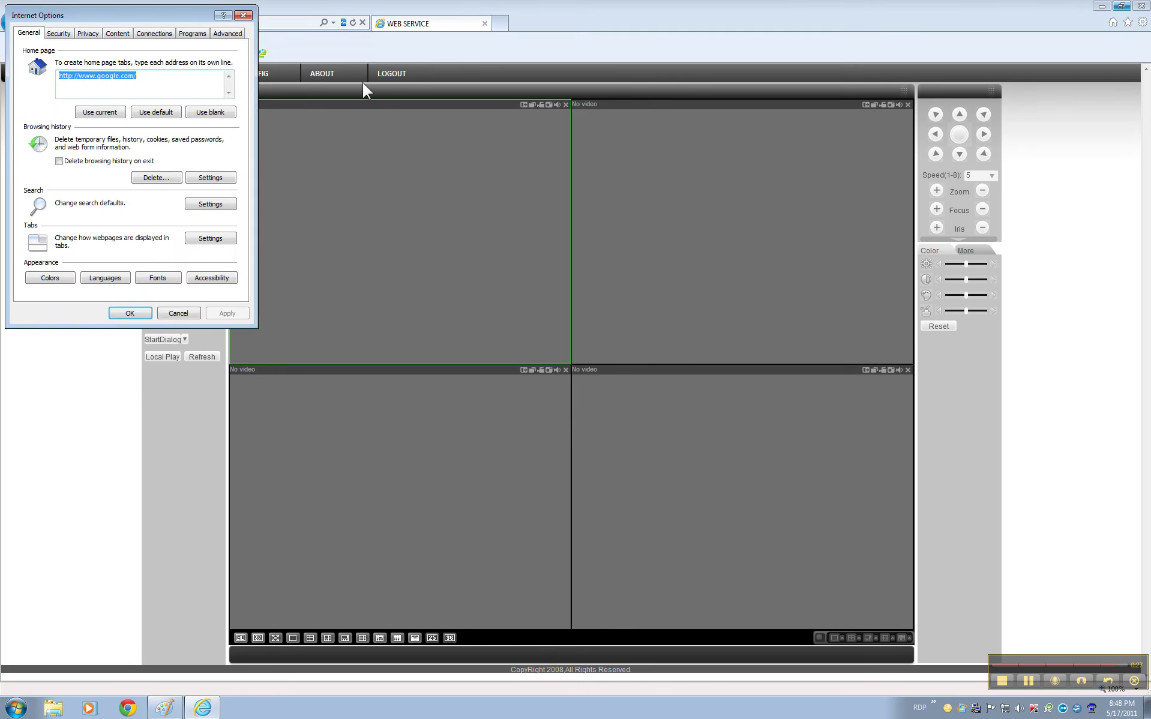
left_click(59, 33)
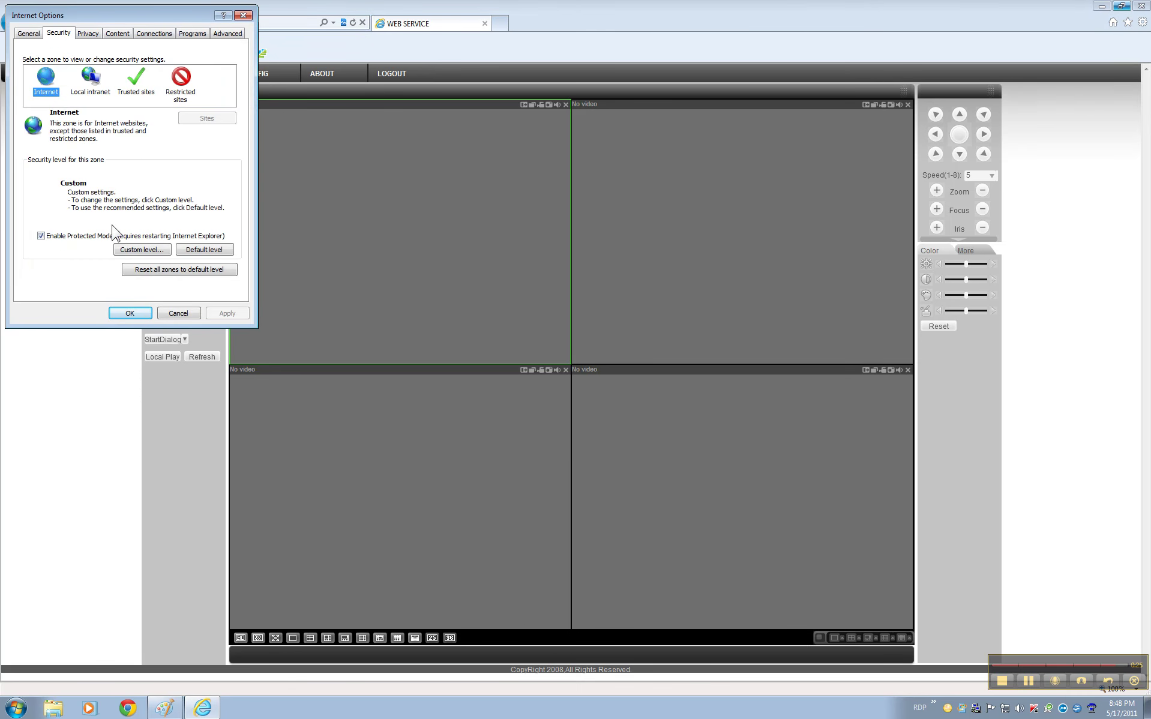
left_click(124, 249)
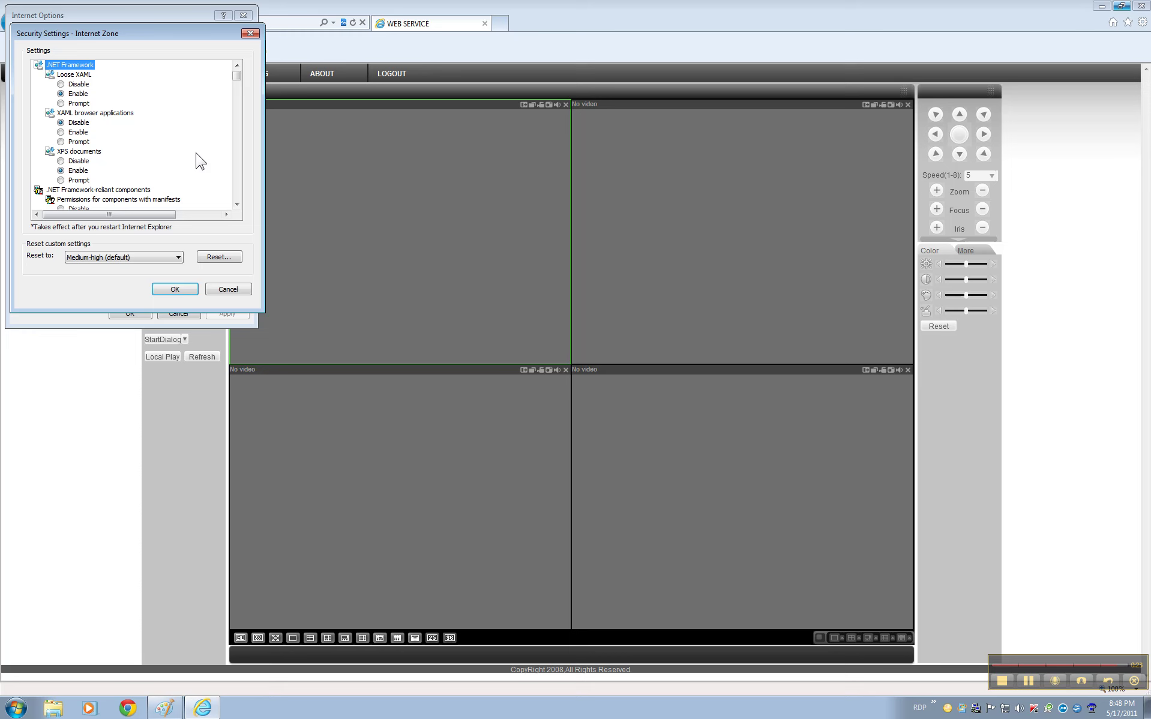
left_click_drag(237, 78, 235, 108)
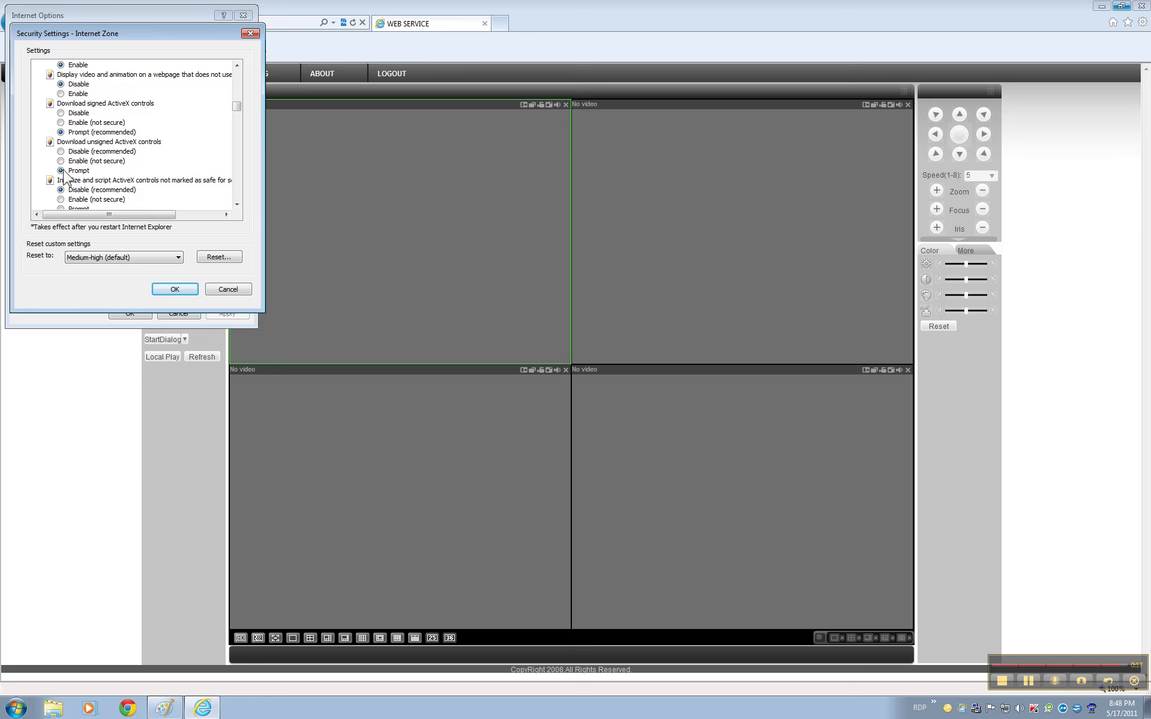
left_click(218, 291)
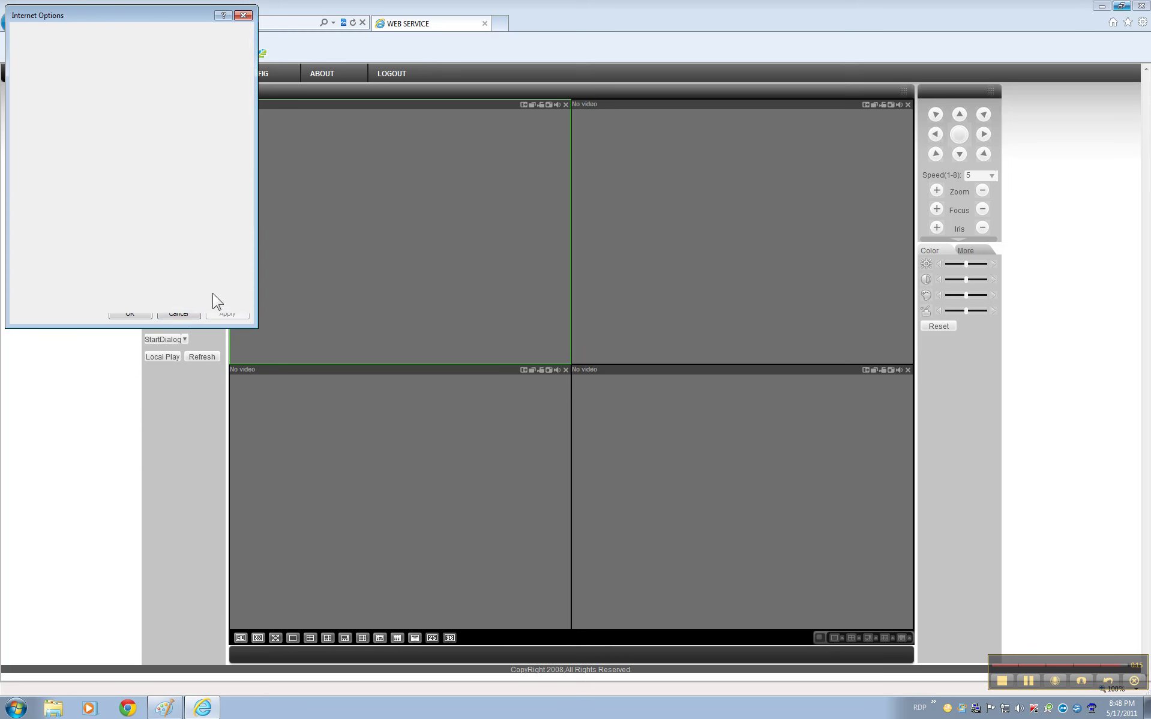
left_click(179, 313)
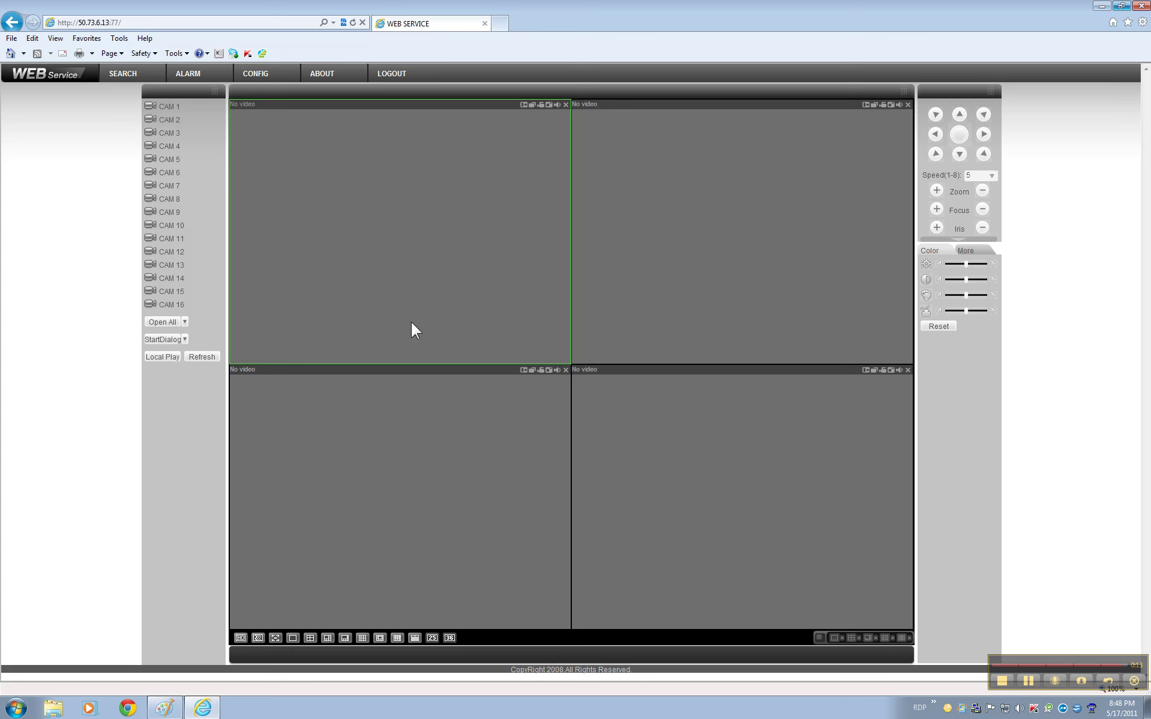